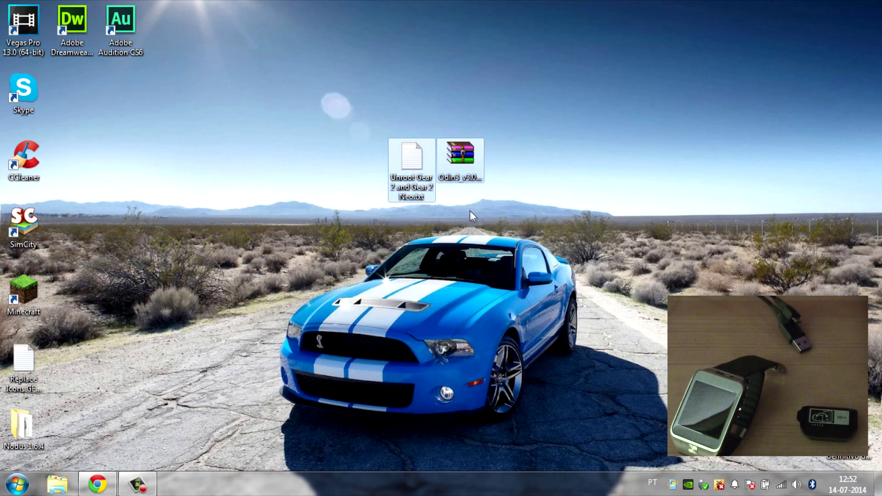
Open the unroot instructions text file in Notepad and fit it to the right half of the screen
{"action": "left_click_drag", "start_coordinate": [539, 219], "coordinate": [308, 105]}
{"action": "left_click", "coordinate": [465, 283]}
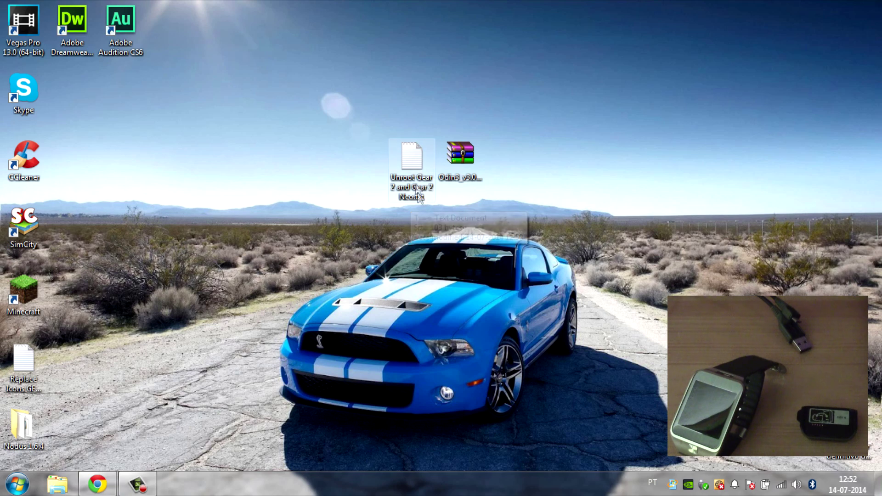
{"action": "double_click", "coordinate": [412, 159]}
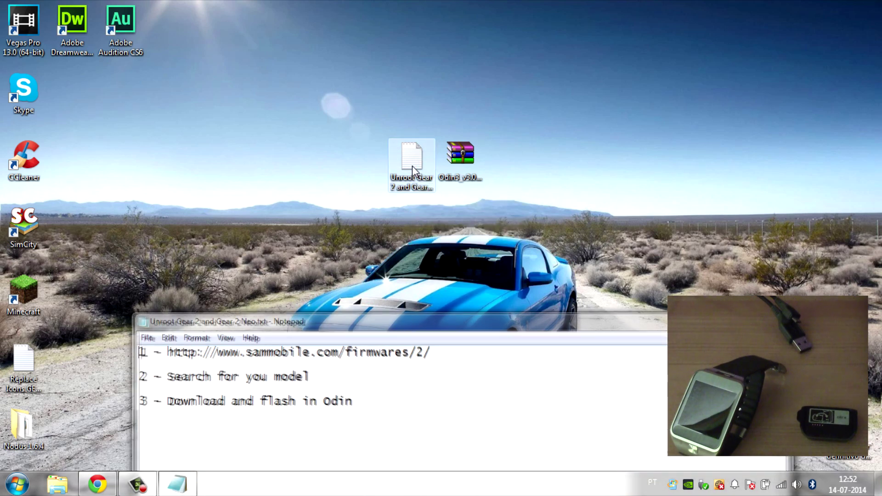
{"action": "key", "text": "super+Right"}
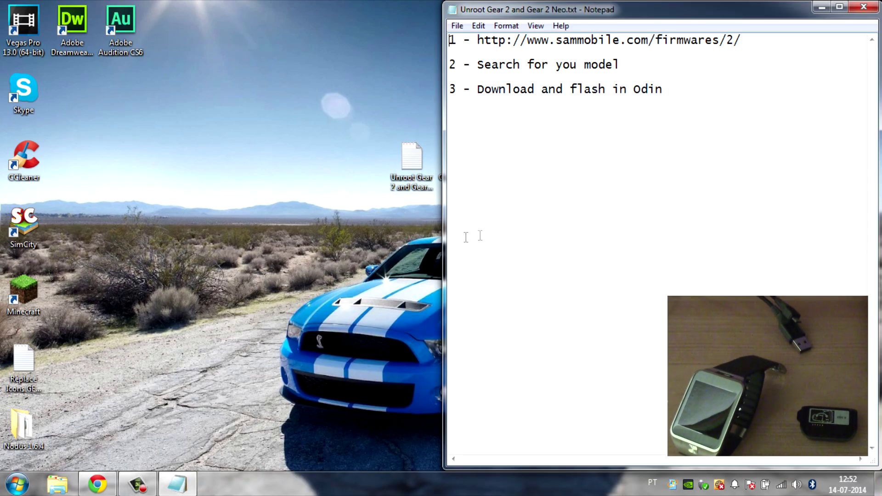
{"action": "left_click_drag", "start_coordinate": [445, 240], "coordinate": [544, 262]}
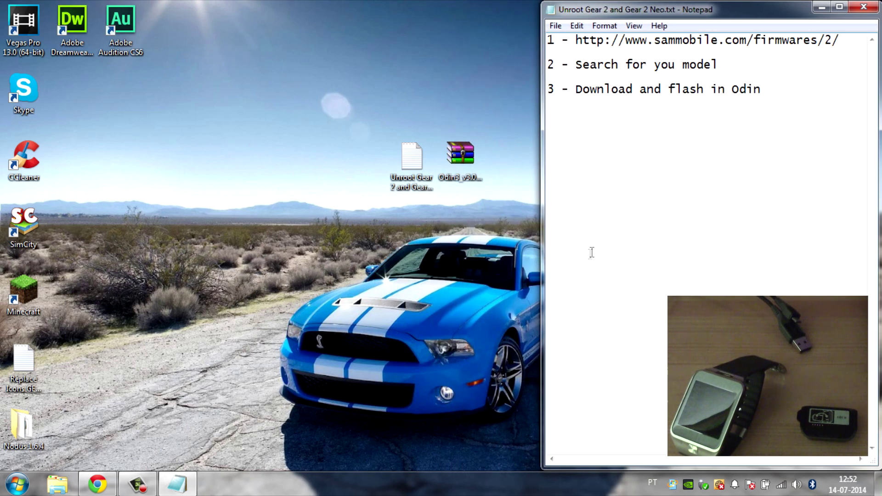
{"action": "left_click_drag", "start_coordinate": [461, 161], "coordinate": [444, 163]}
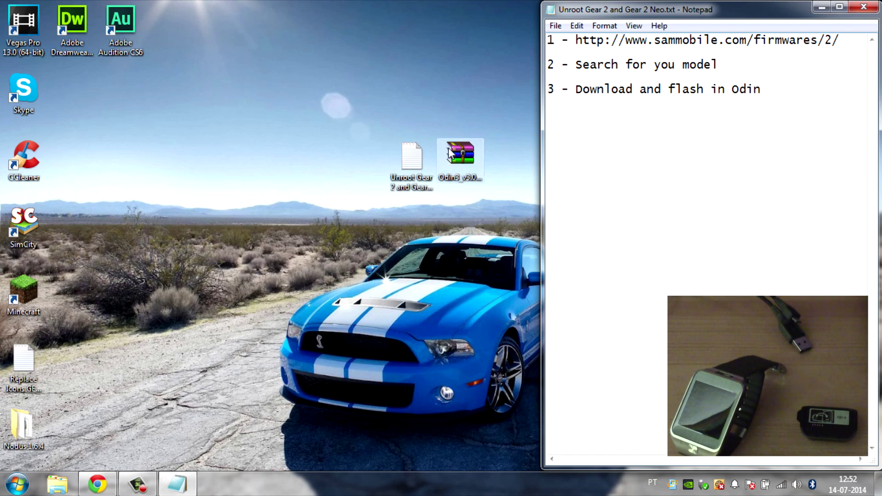
Copy the sammobile firmware address from line 1 of the notes
{"action": "left_click_drag", "start_coordinate": [840, 40], "coordinate": [587, 48]}
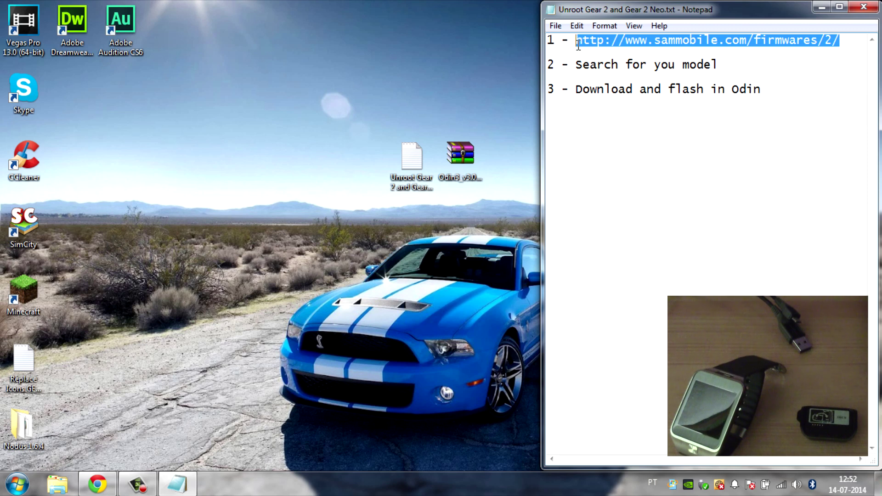
{"action": "right_click", "coordinate": [596, 40]}
{"action": "left_click", "coordinate": [627, 79]}
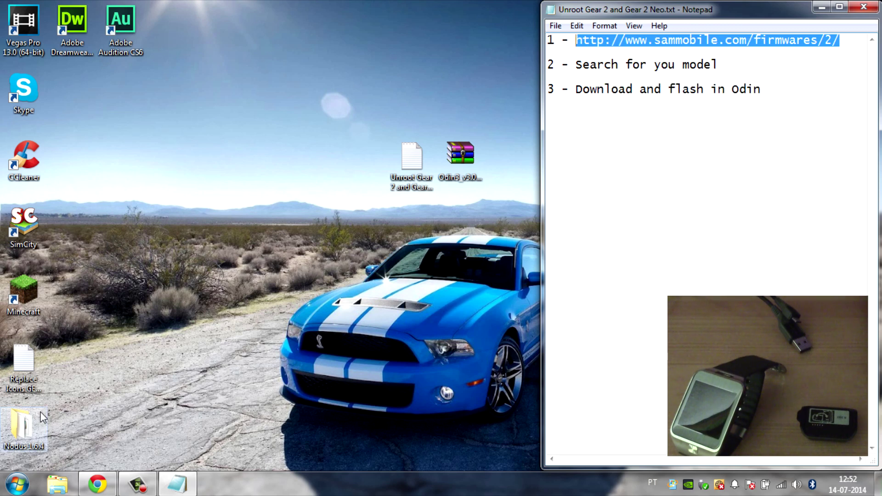
Load the copied sammobile.com/firmwares/2/ address in Chrome and select the device search box
{"action": "left_click", "coordinate": [97, 484]}
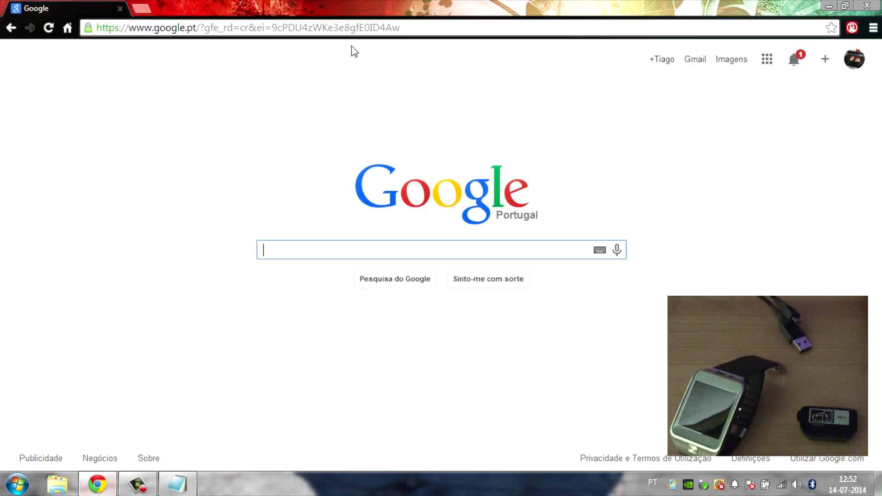
{"action": "left_click", "coordinate": [325, 27]}
{"action": "right_click", "coordinate": [325, 28]}
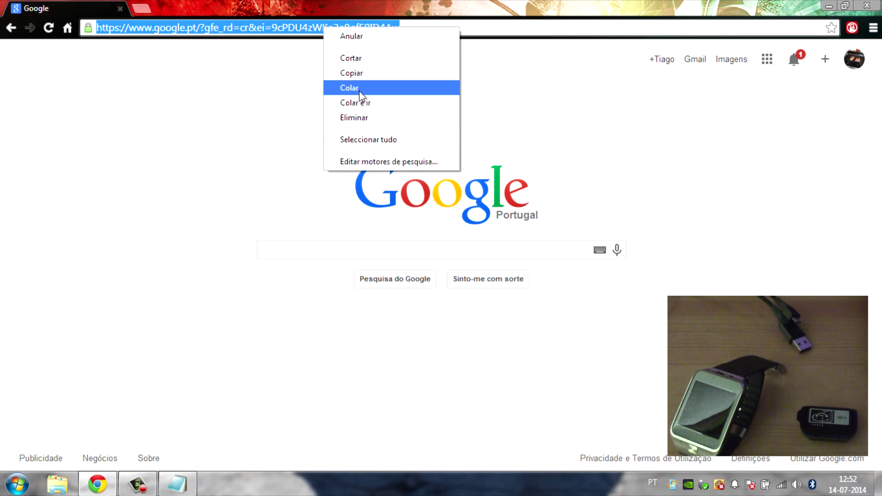
{"action": "left_click", "coordinate": [360, 87]}
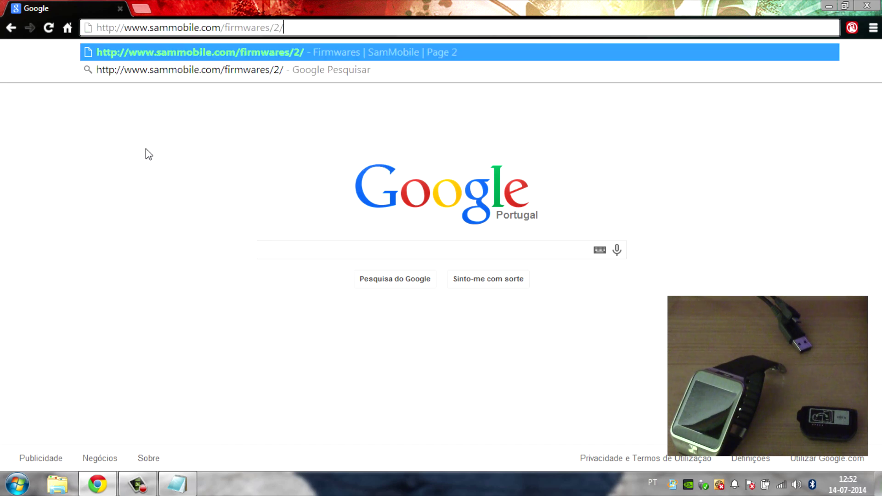
{"action": "key", "text": "Return"}
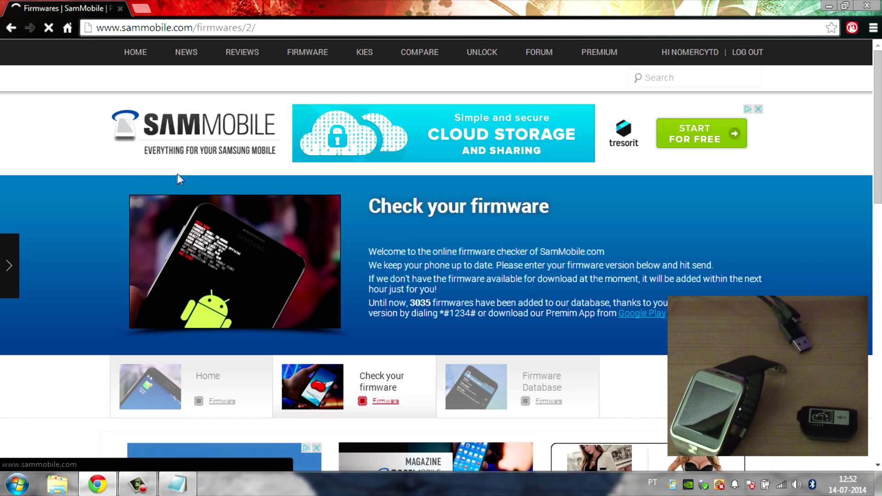
{"action": "scroll", "coordinate": [92, 173], "scroll_direction": "down", "scroll_amount": 3}
{"action": "scroll", "coordinate": [92, 175], "scroll_direction": "down", "scroll_amount": 8}
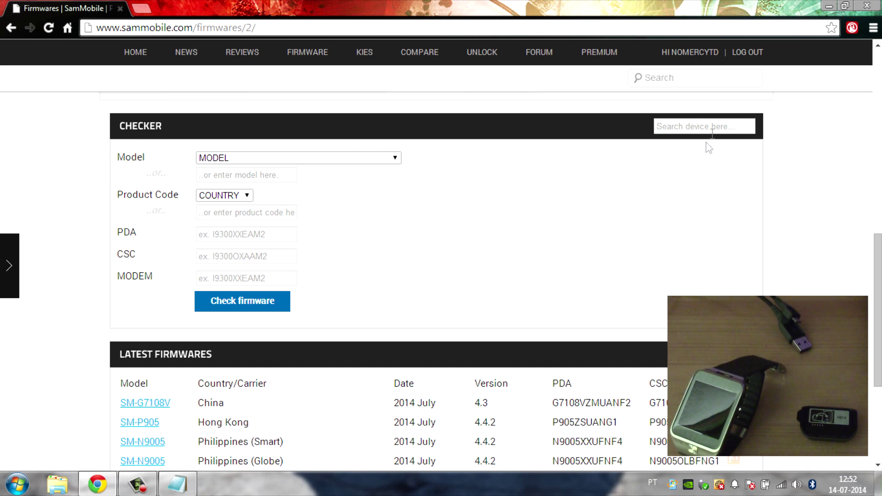
{"action": "left_click", "coordinate": [701, 130]}
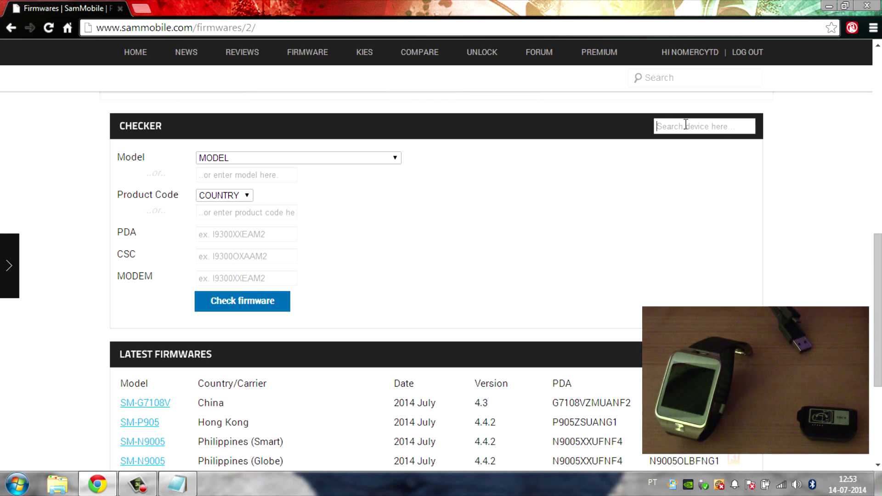
Search for SM-R380 and open its Portugal (TPH) firmware entry
{"action": "type", "text": "SM-R3"}
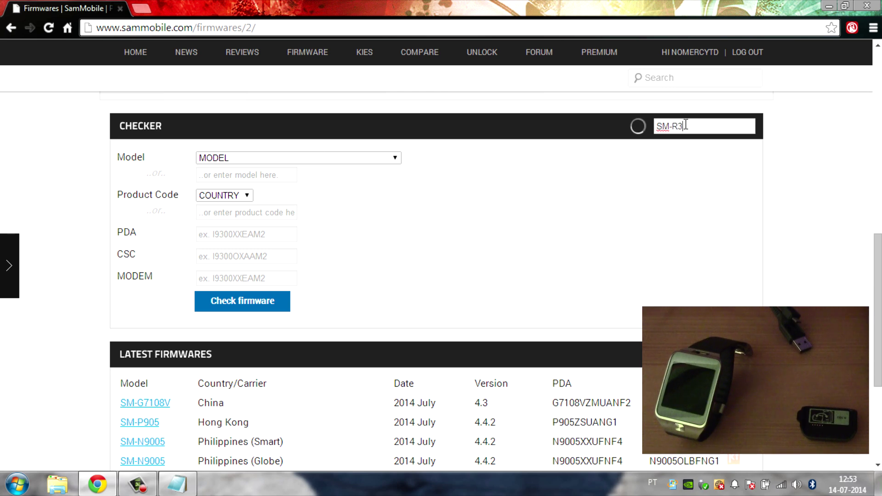
{"action": "type", "text": "80"}
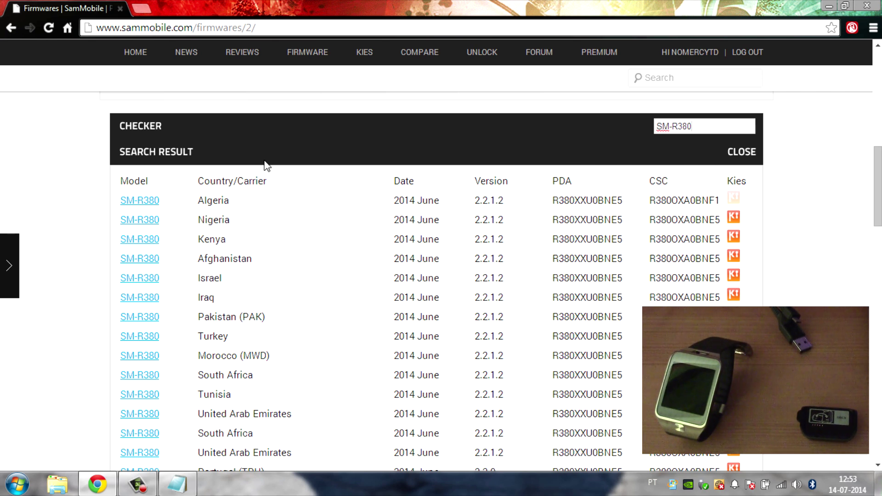
{"action": "scroll", "coordinate": [266, 166], "scroll_direction": "down", "scroll_amount": 4}
{"action": "scroll", "coordinate": [267, 165], "scroll_direction": "up", "scroll_amount": 3}
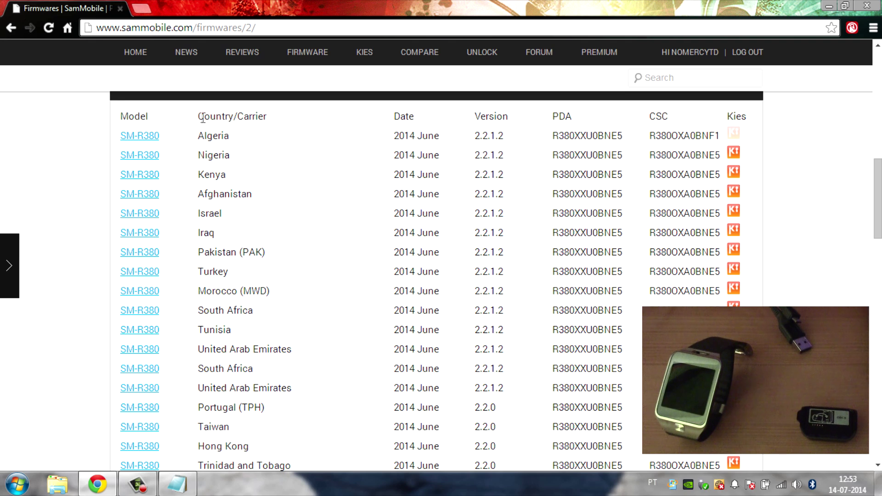
{"action": "left_click_drag", "start_coordinate": [199, 116], "coordinate": [267, 118]}
{"action": "left_click", "coordinate": [268, 118]}
{"action": "scroll", "coordinate": [267, 121], "scroll_direction": "down", "scroll_amount": 3}
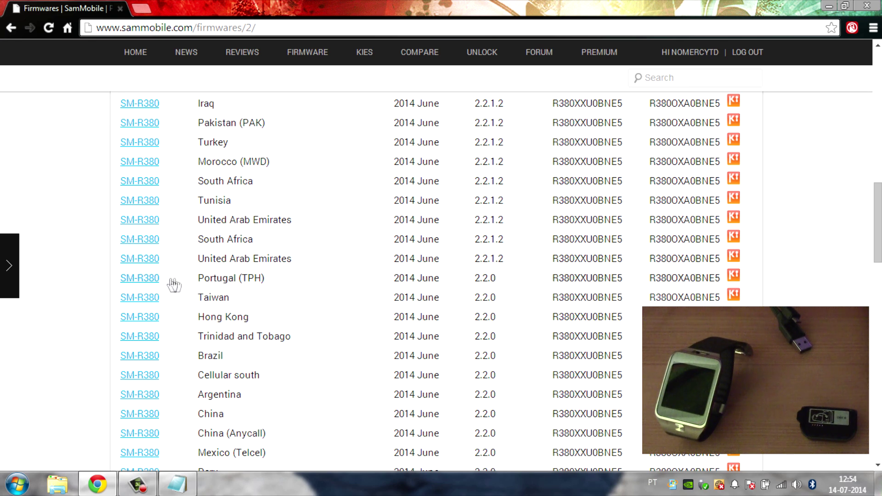
{"action": "left_click", "coordinate": [137, 279]}
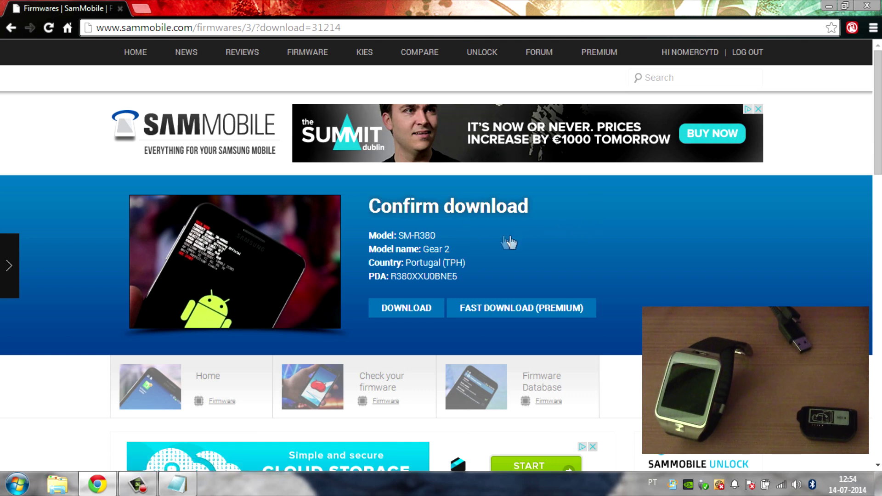
Download the R380XXU0BNE5 TPH firmware zip to the desktop and close Chrome
{"action": "left_click", "coordinate": [406, 307]}
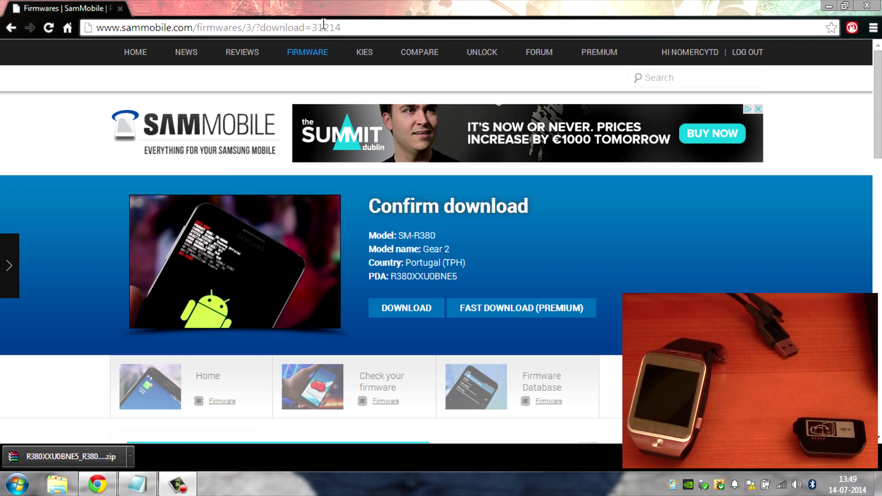
{"action": "key", "text": "super+Left"}
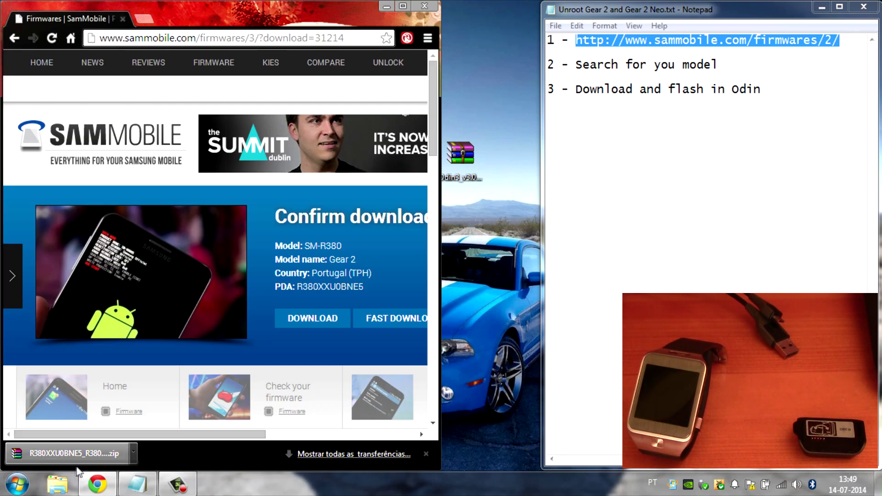
{"action": "left_click_drag", "start_coordinate": [42, 457], "coordinate": [479, 214]}
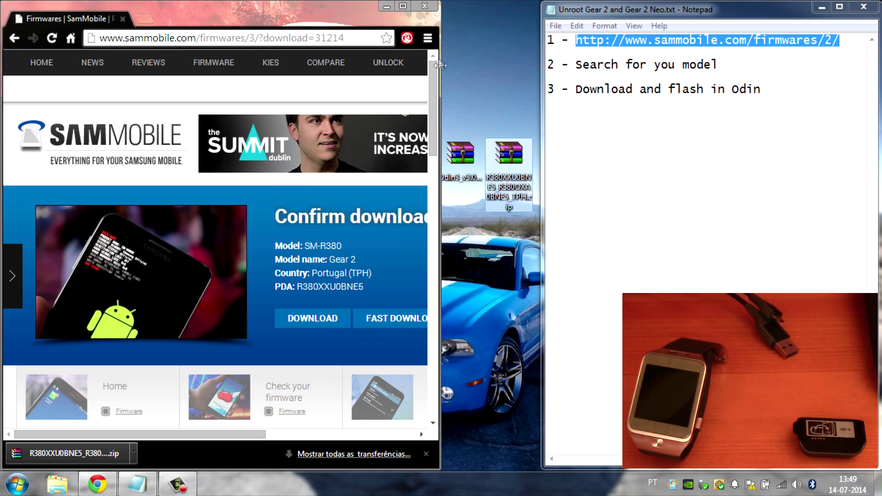
{"action": "left_click", "coordinate": [424, 8]}
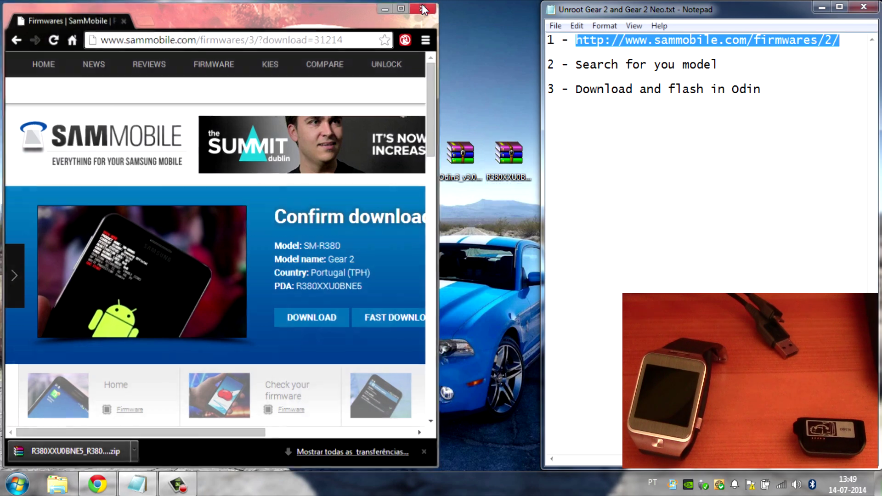
{"action": "left_click_drag", "start_coordinate": [504, 171], "coordinate": [330, 156]}
Extract R380XXU0BNE5_R380OXA0BNE5_HOME.tar.md5 and SS_DL.dll from the zip onto the desktop
{"action": "double_click", "coordinate": [330, 156]}
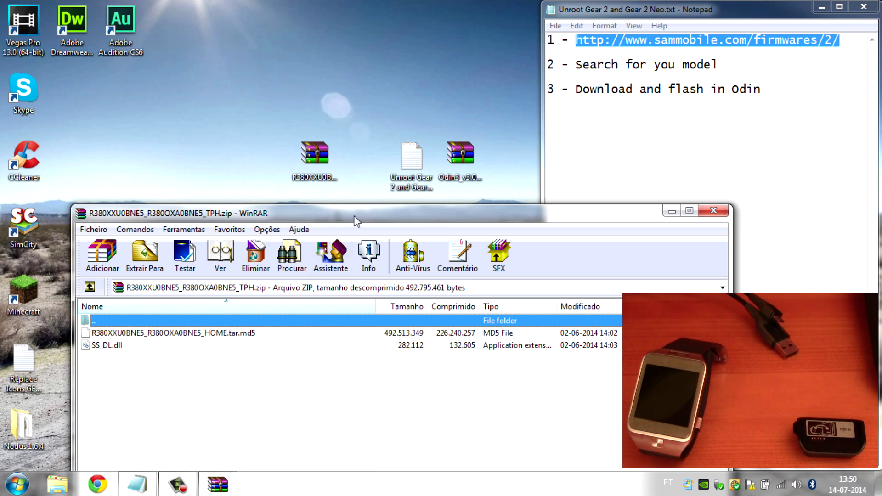
{"action": "key", "text": "super+Right"}
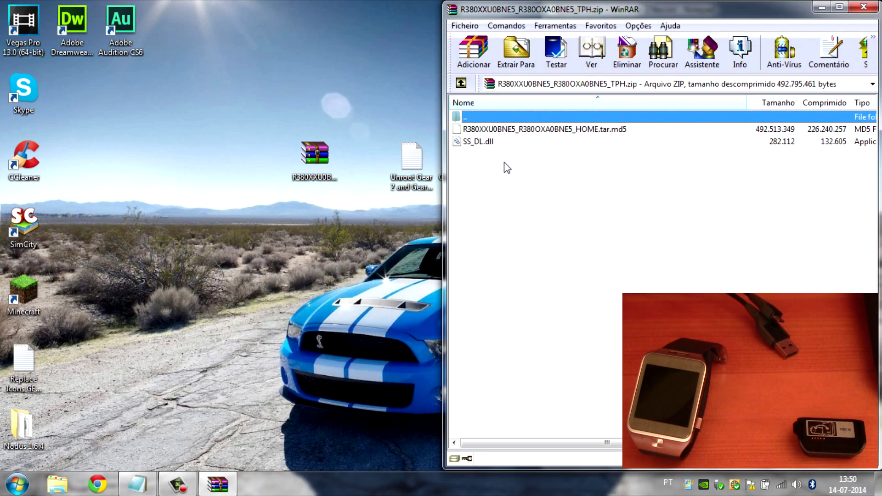
{"action": "left_click", "coordinate": [628, 130]}
{"action": "left_click_drag", "start_coordinate": [505, 168], "coordinate": [488, 128]}
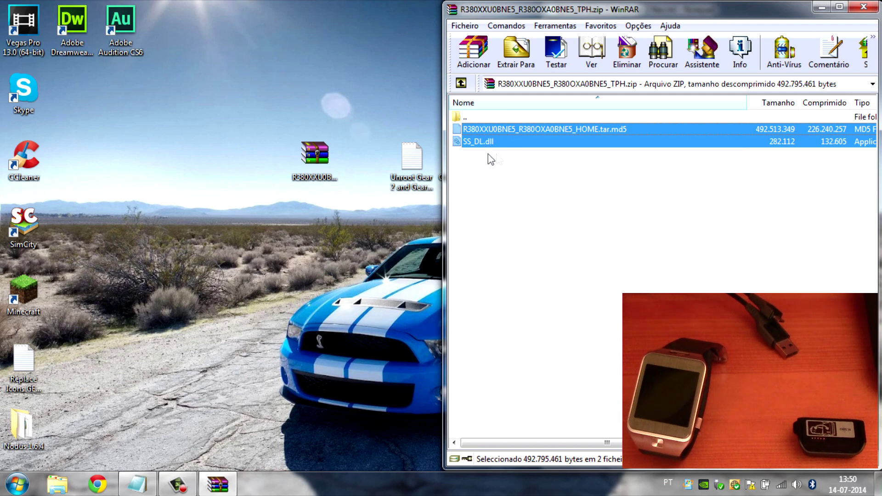
{"action": "left_click_drag", "start_coordinate": [504, 128], "coordinate": [260, 213]}
{"action": "left_click_drag", "start_coordinate": [102, 275], "coordinate": [84, 162]}
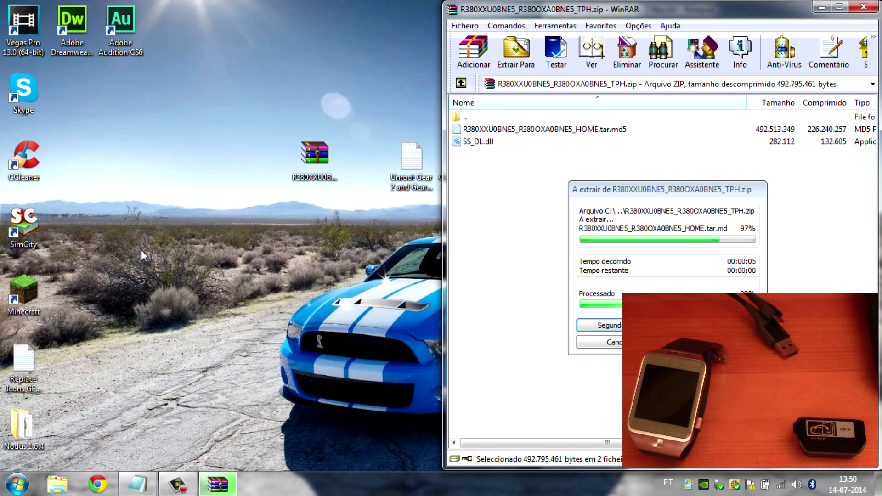
{"action": "left_click", "coordinate": [864, 8]}
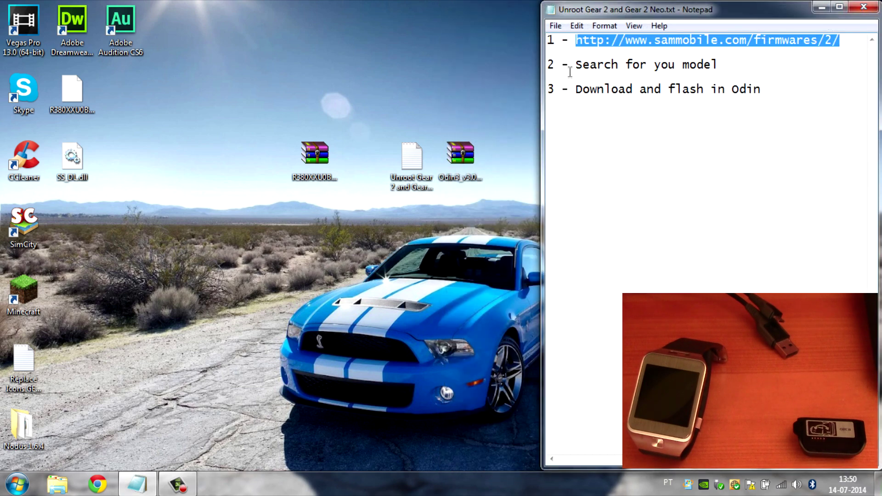
Highlight the Odin flashing step in the notes, then close Notepad
{"action": "left_click_drag", "start_coordinate": [577, 90], "coordinate": [763, 90]}
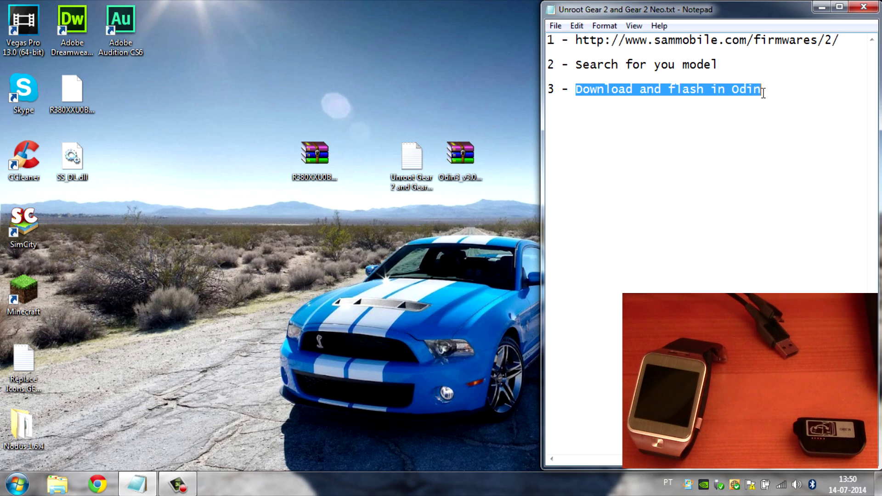
{"action": "left_click", "coordinate": [864, 7]}
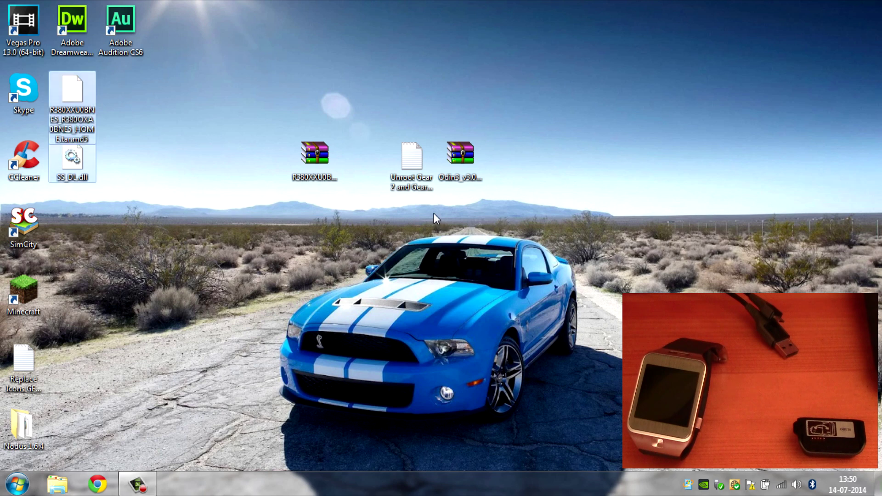
Extract Odin3 v3.09.exe and Odin3.ini from Odin3_v3.09.zip onto the desktop
{"action": "left_click", "coordinate": [457, 166]}
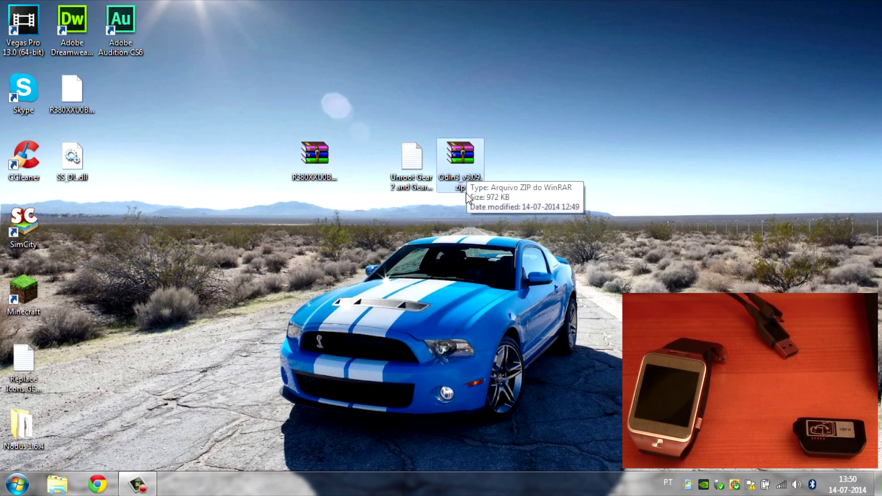
{"action": "double_click", "coordinate": [455, 159]}
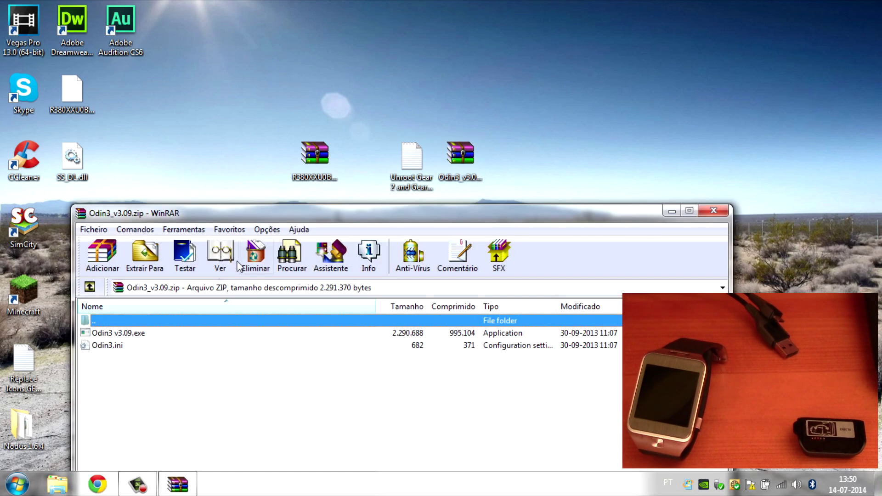
{"action": "left_click_drag", "start_coordinate": [129, 359], "coordinate": [537, 159]}
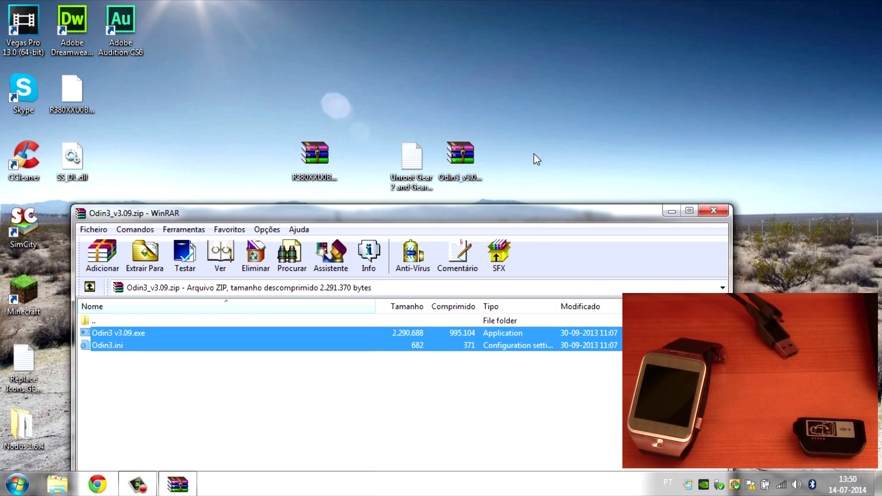
{"action": "left_click", "coordinate": [715, 210]}
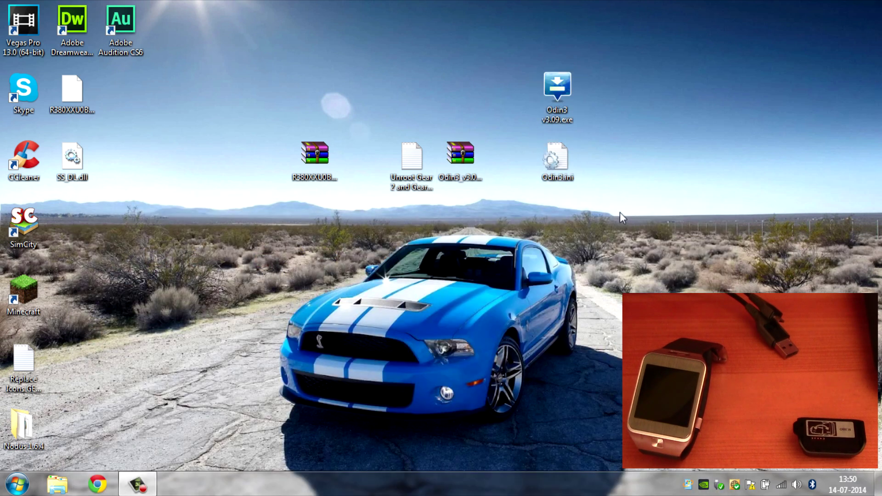
Arrange the firmware file and SS_DL.dll beside the Odin3 files on the desktop
{"action": "left_click_drag", "start_coordinate": [84, 97], "coordinate": [217, 103]}
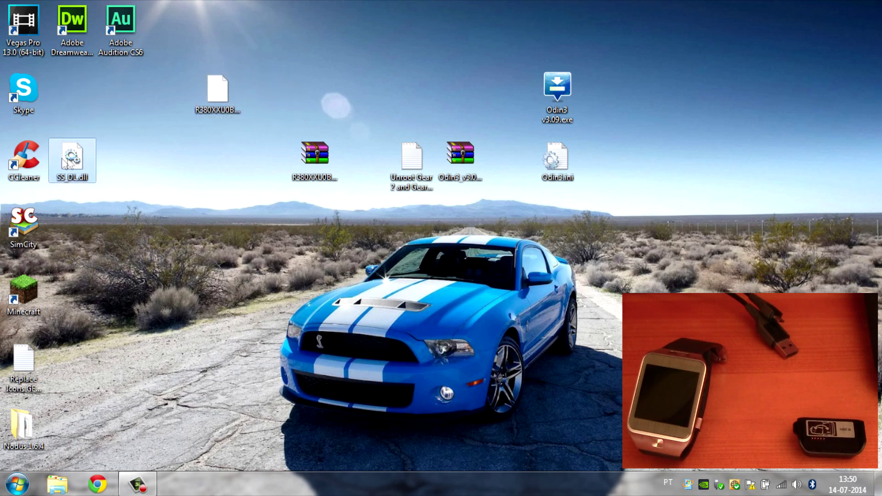
{"action": "left_click_drag", "start_coordinate": [72, 161], "coordinate": [653, 159]}
{"action": "left_click_drag", "start_coordinate": [218, 89], "coordinate": [654, 91]}
{"action": "left_click_drag", "start_coordinate": [704, 215], "coordinate": [618, 82]}
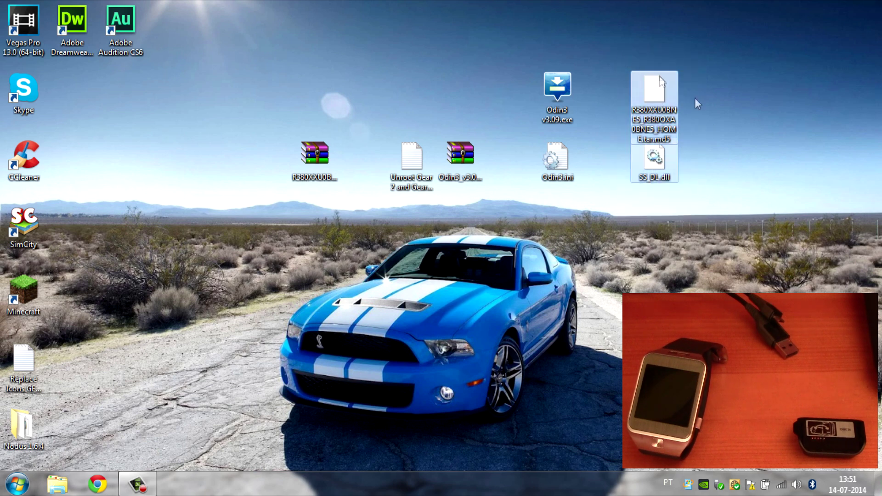
{"action": "left_click", "coordinate": [717, 109]}
{"action": "left_click", "coordinate": [666, 90]}
{"action": "left_click", "coordinate": [640, 179]}
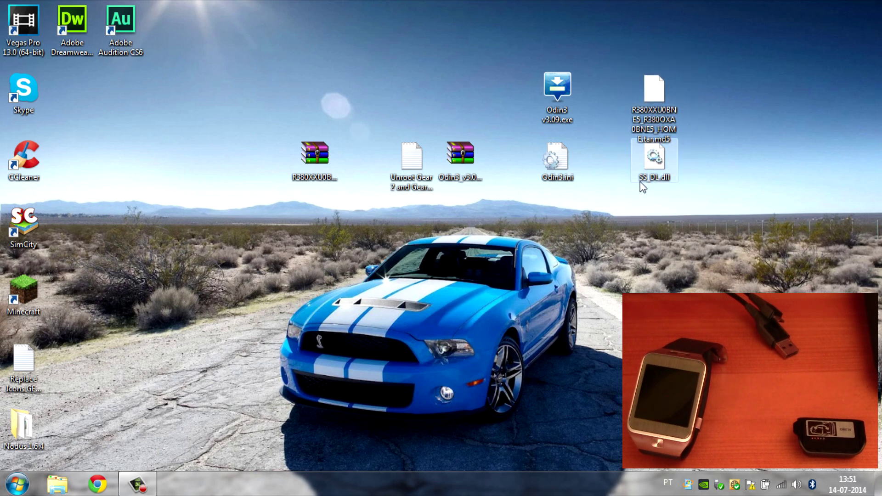
{"action": "left_click", "coordinate": [668, 92]}
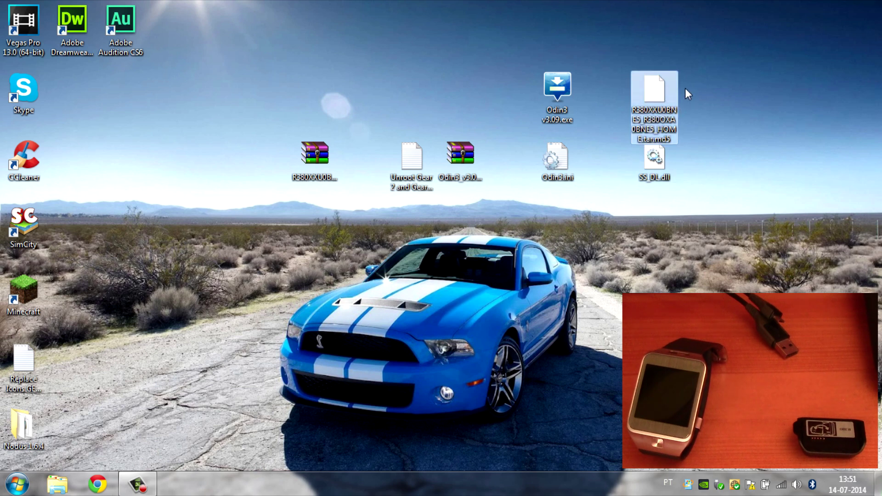
{"action": "left_click", "coordinate": [683, 88]}
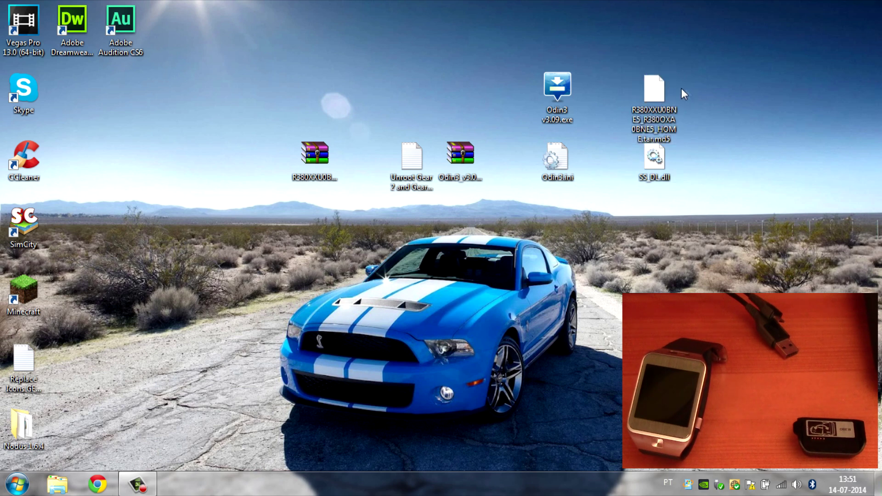
Launch Odin3 v3.09 with administrator rights
{"action": "double_click", "coordinate": [555, 92]}
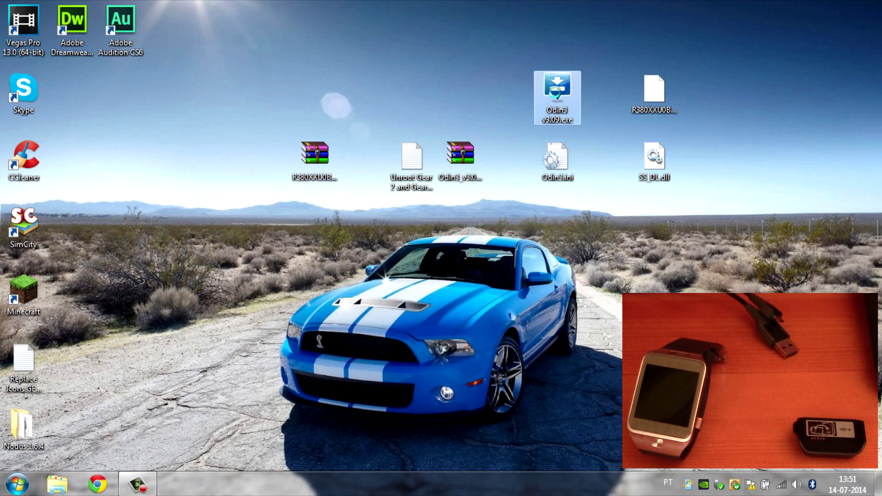
{"action": "right_click", "coordinate": [556, 92]}
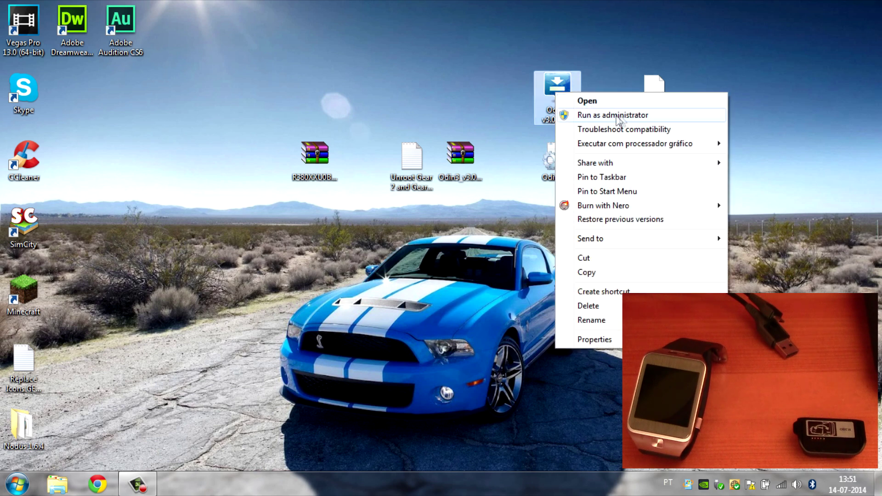
{"action": "left_click", "coordinate": [652, 115]}
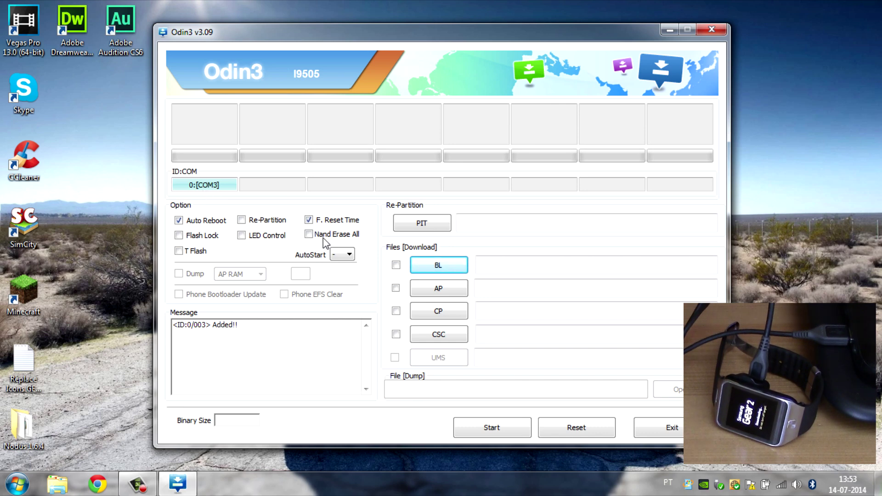
Load R380XXU0BNE5_R380OXA0BNE5_HOME.tar.md5 from the Desktop into Odin3's AP slot
{"action": "left_click", "coordinate": [443, 291]}
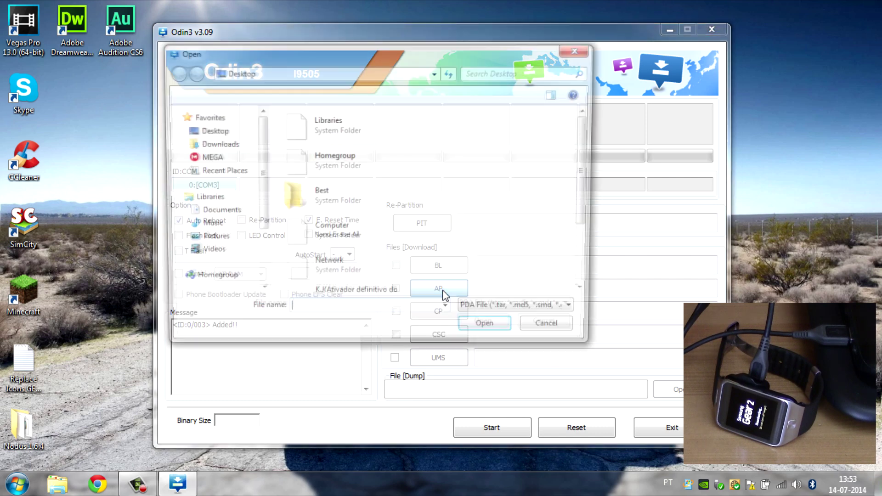
{"action": "left_click", "coordinate": [303, 209]}
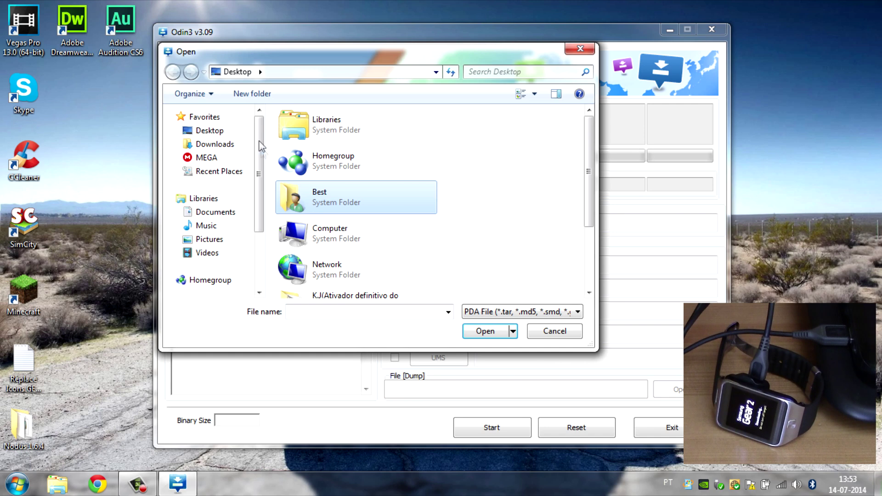
{"action": "left_click", "coordinate": [238, 74]}
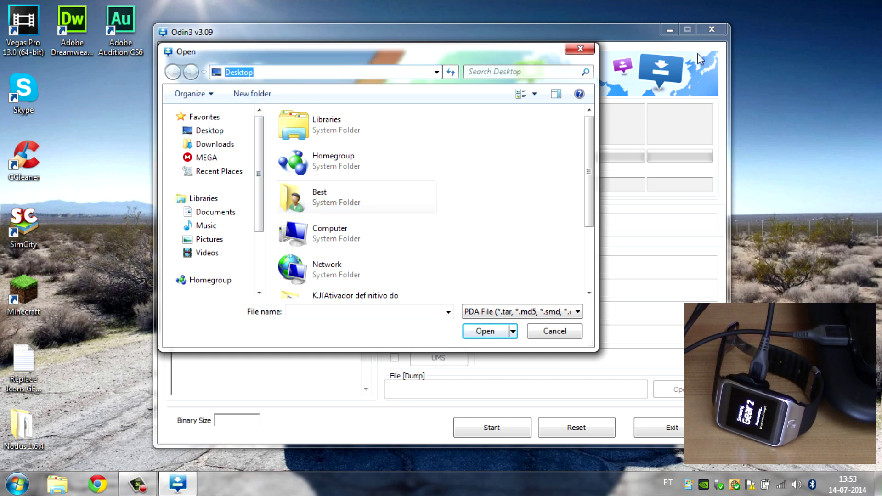
{"action": "left_click", "coordinate": [337, 203]}
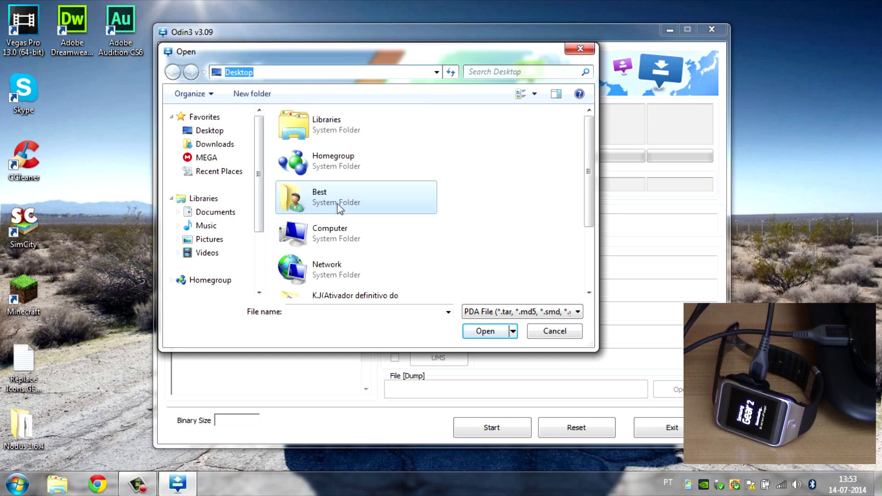
{"action": "scroll", "coordinate": [340, 208], "scroll_direction": "down", "scroll_amount": 2}
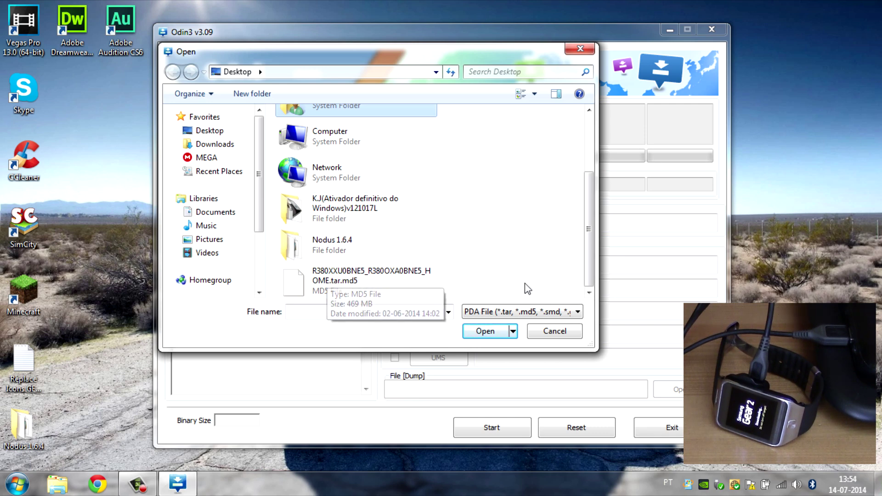
{"action": "left_click", "coordinate": [361, 281]}
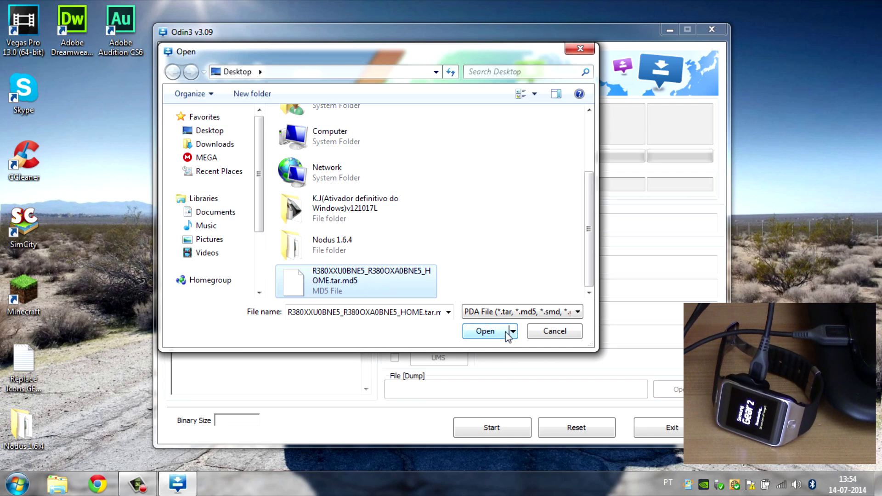
{"action": "left_click", "coordinate": [480, 332]}
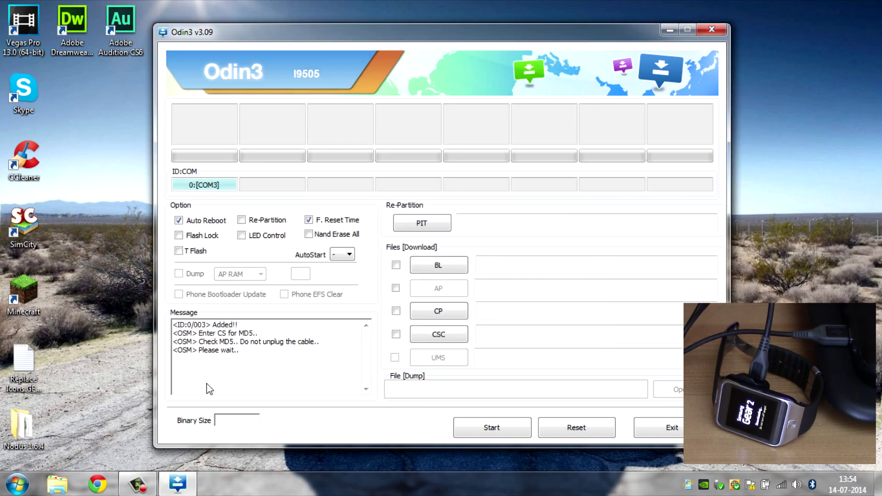